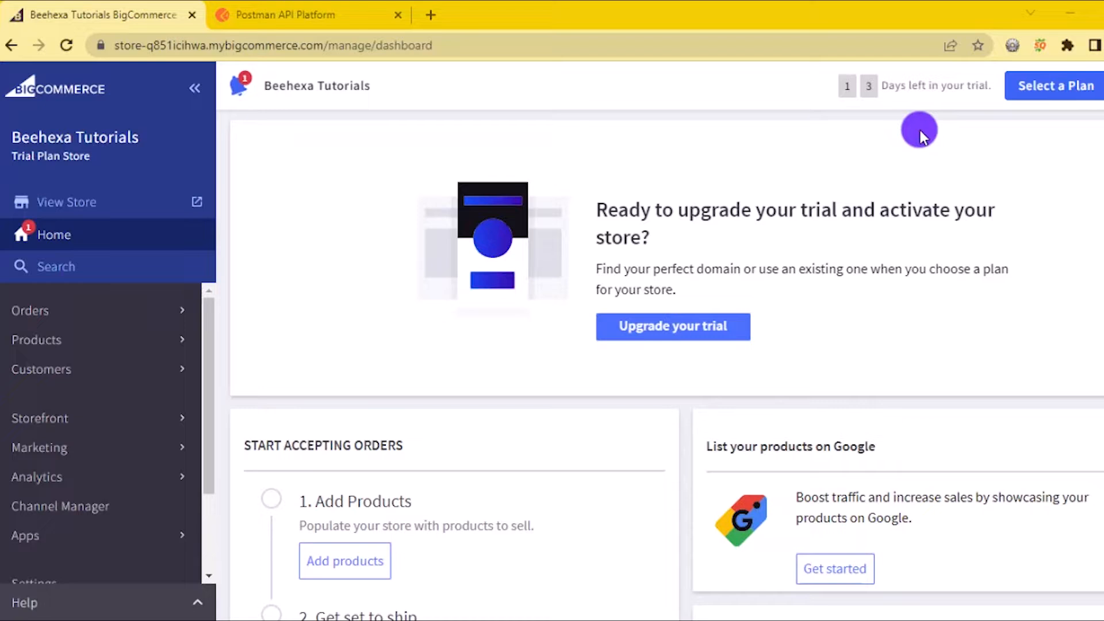
# Open Channel Manager to list the store's storefront and connected sales channels
pyautogui.click(106, 506)
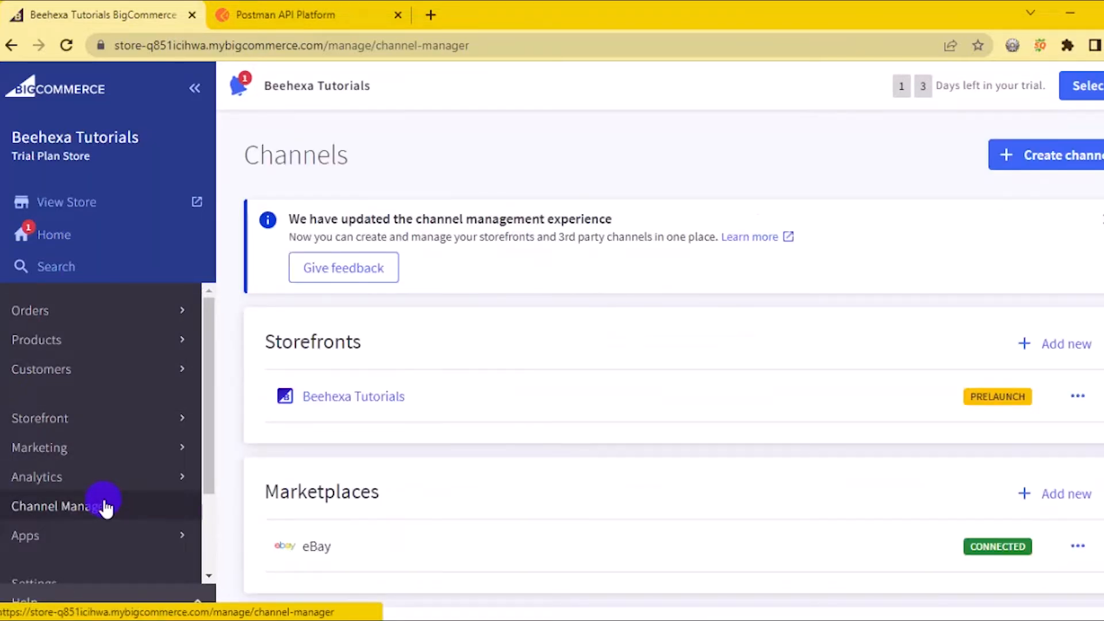
# Scroll down to the Point of sale section showing the Clover channel
pyautogui.scroll(-5, 788, 324)
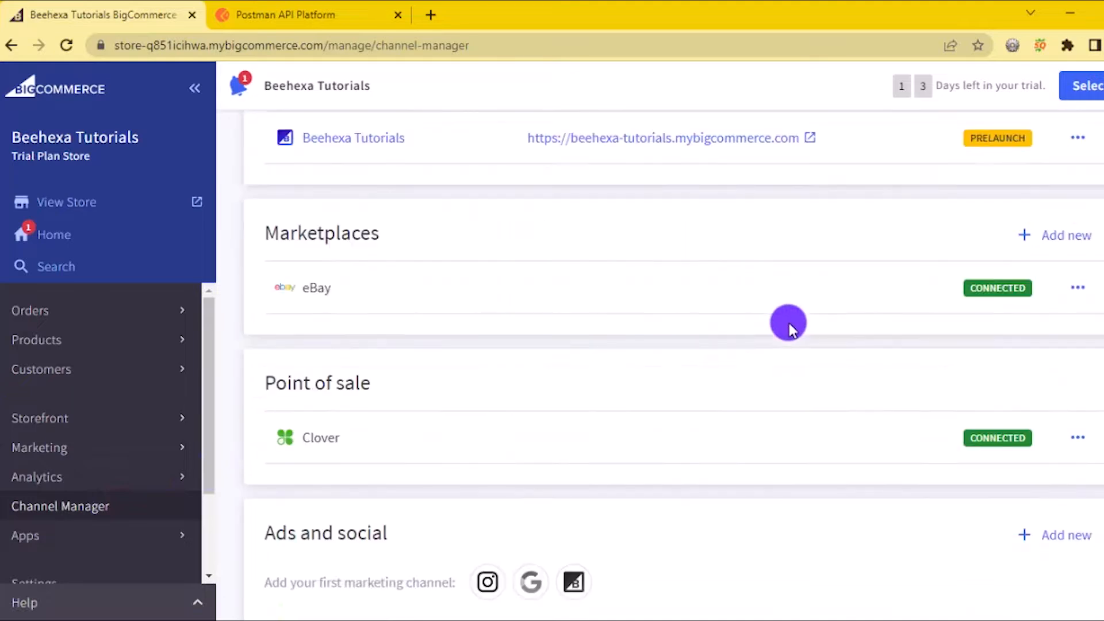
pyautogui.scroll(-1, 789, 327)
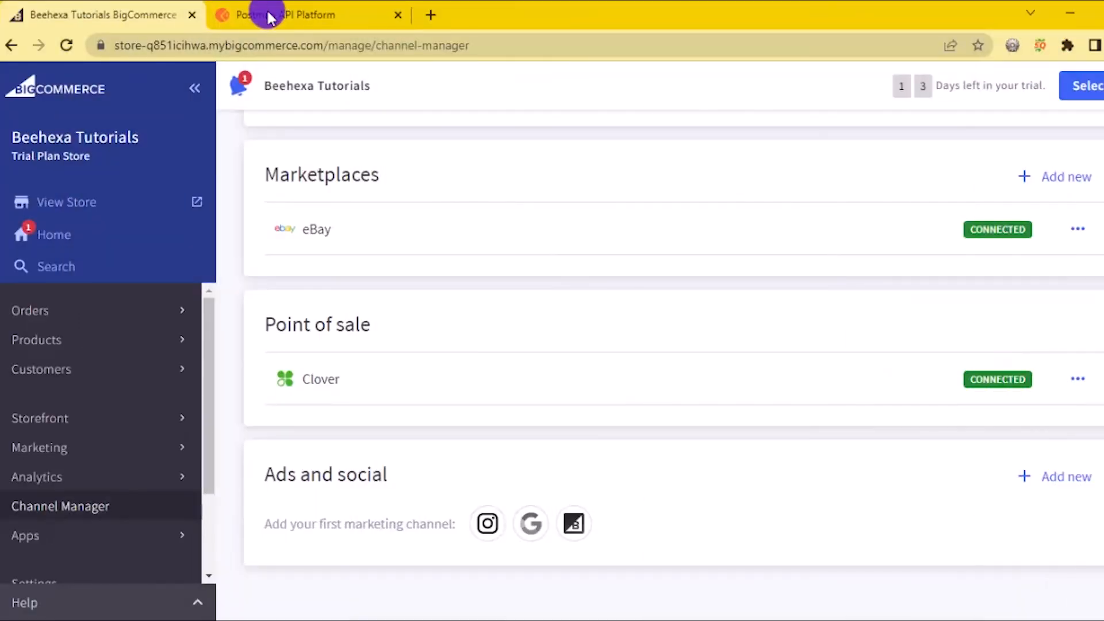
# In Postman's beehexa API test workspace, start a new request with method PUT
pyautogui.click(268, 17)
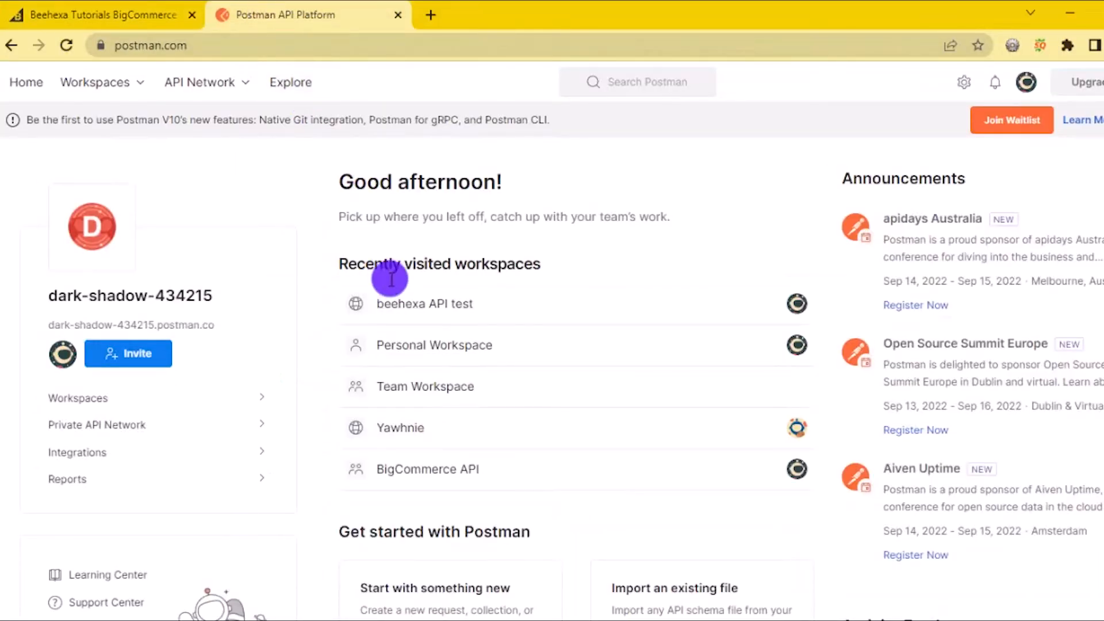
pyautogui.click(399, 304)
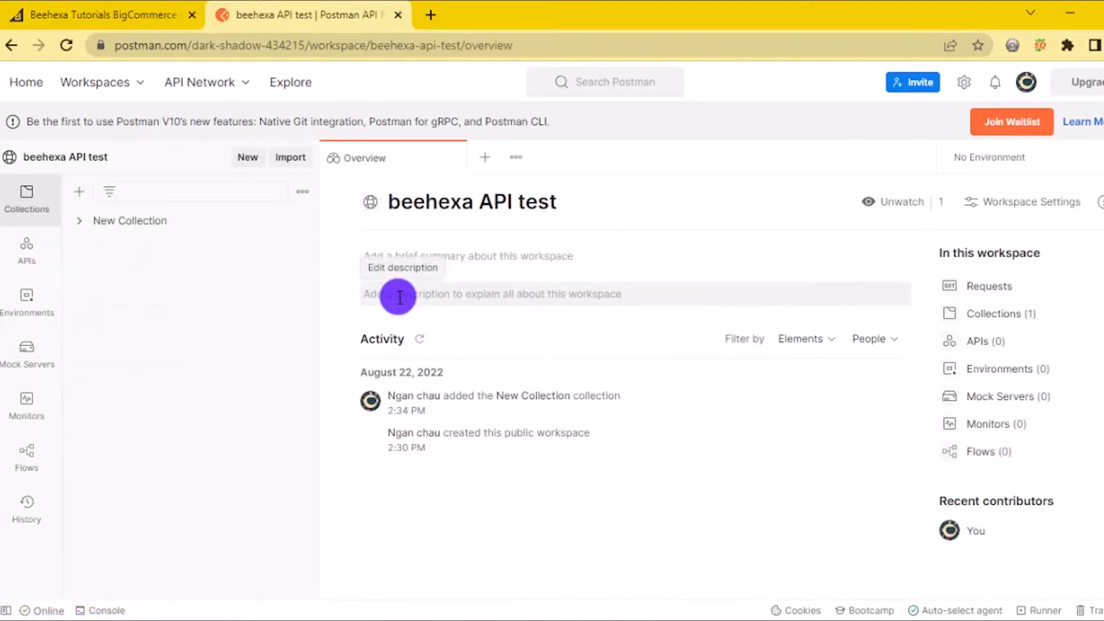
pyautogui.click(478, 162)
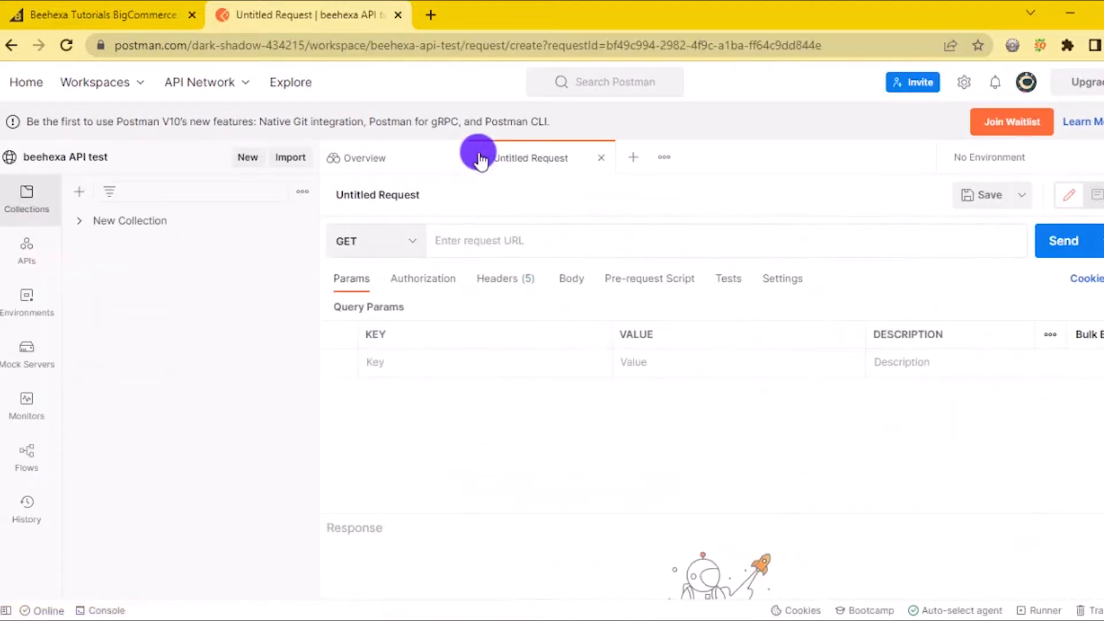
pyautogui.click(418, 242)
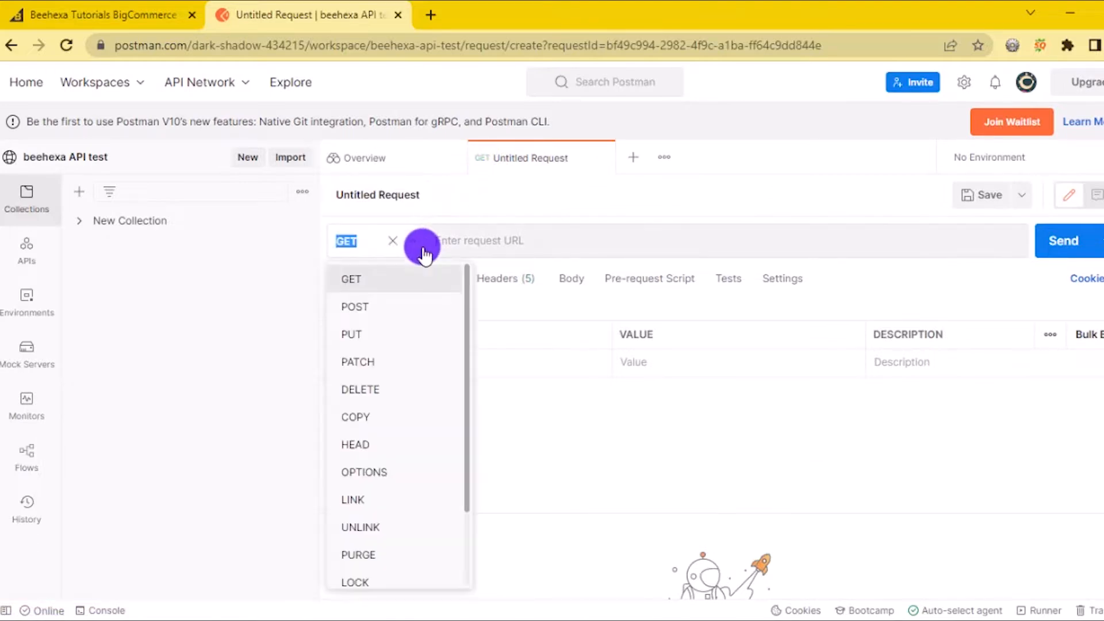
pyautogui.click(364, 331)
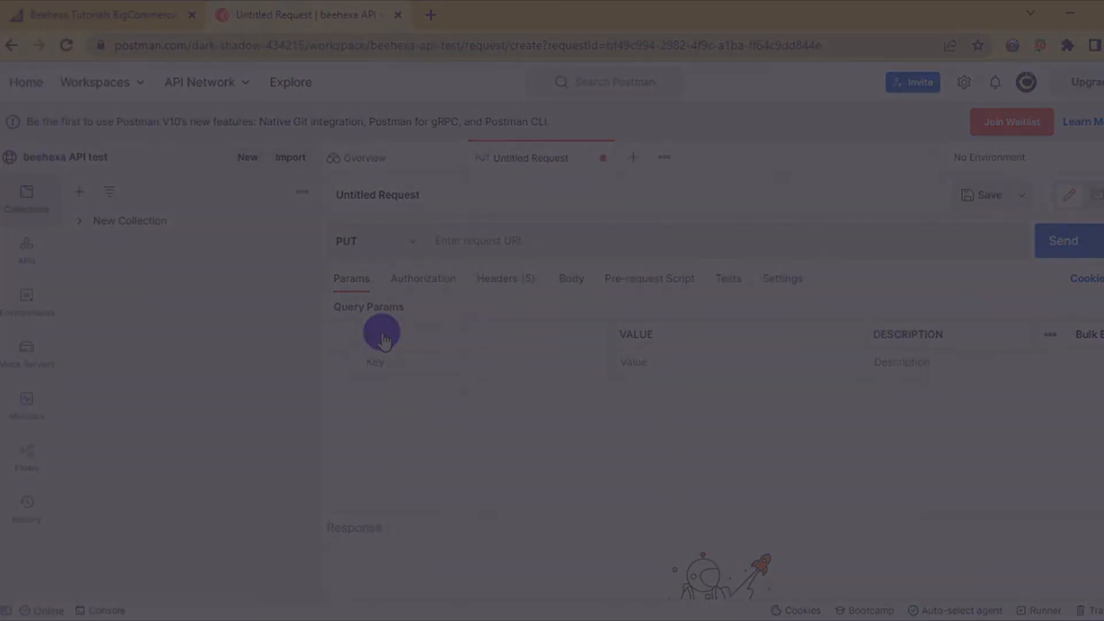
# Set the URL to the BigCommerce v3 channels endpoint with the store hash and channel 1186533
pyautogui.click(511, 238)
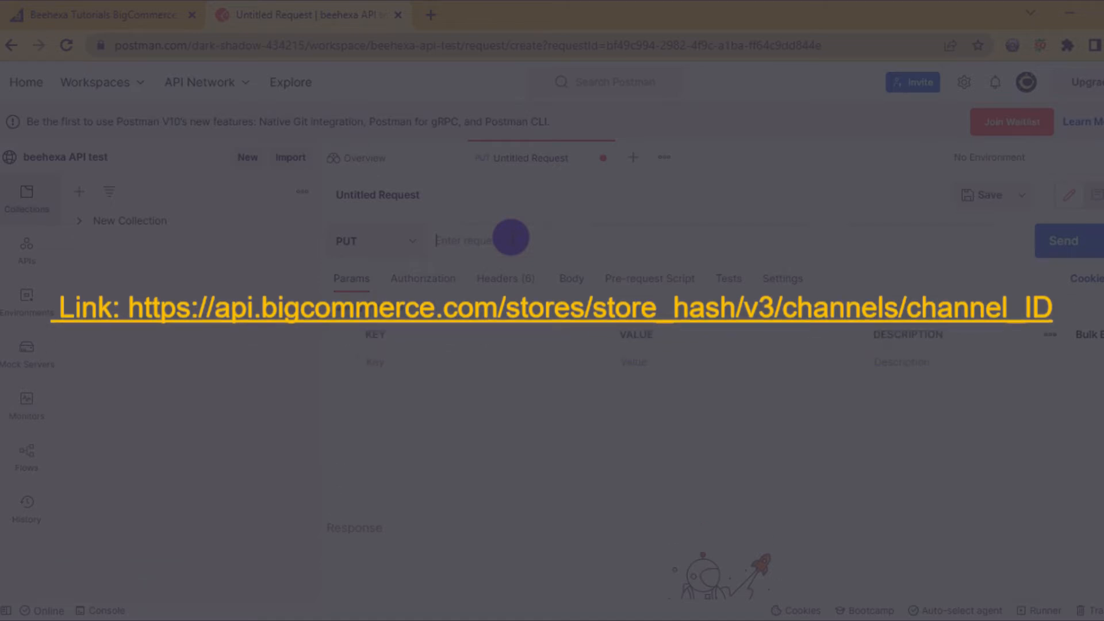
pyautogui.write('https://api.bigcommerce.com/stores/store_hash/v3/channels/channel_ID')
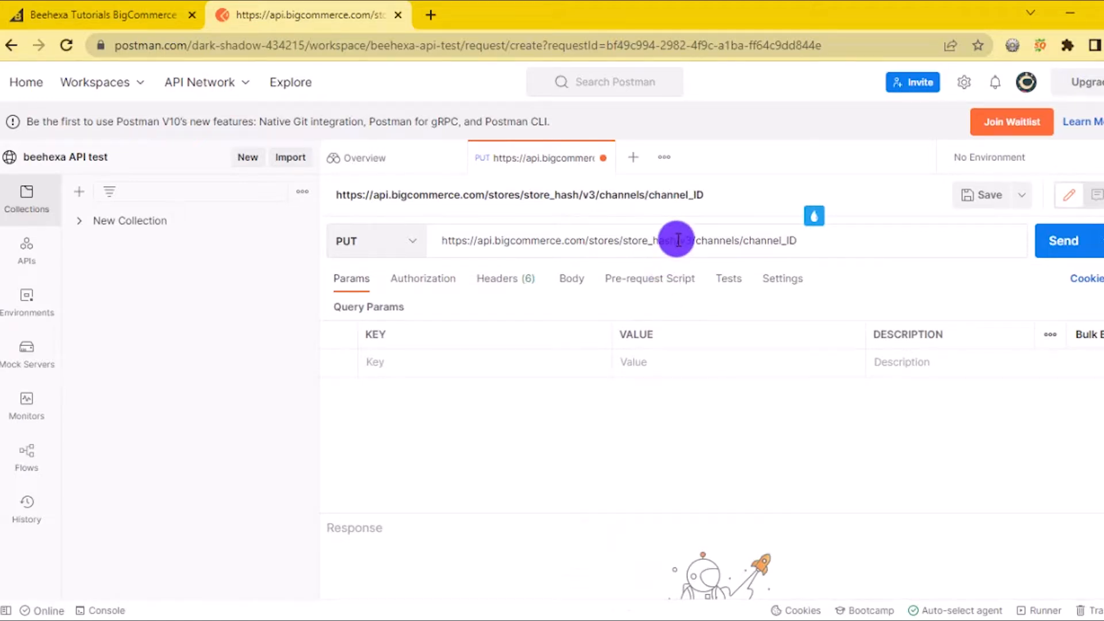
pyautogui.moveTo(676, 240); pyautogui.dragTo(622, 251)
pyautogui.write('q851icihwa')
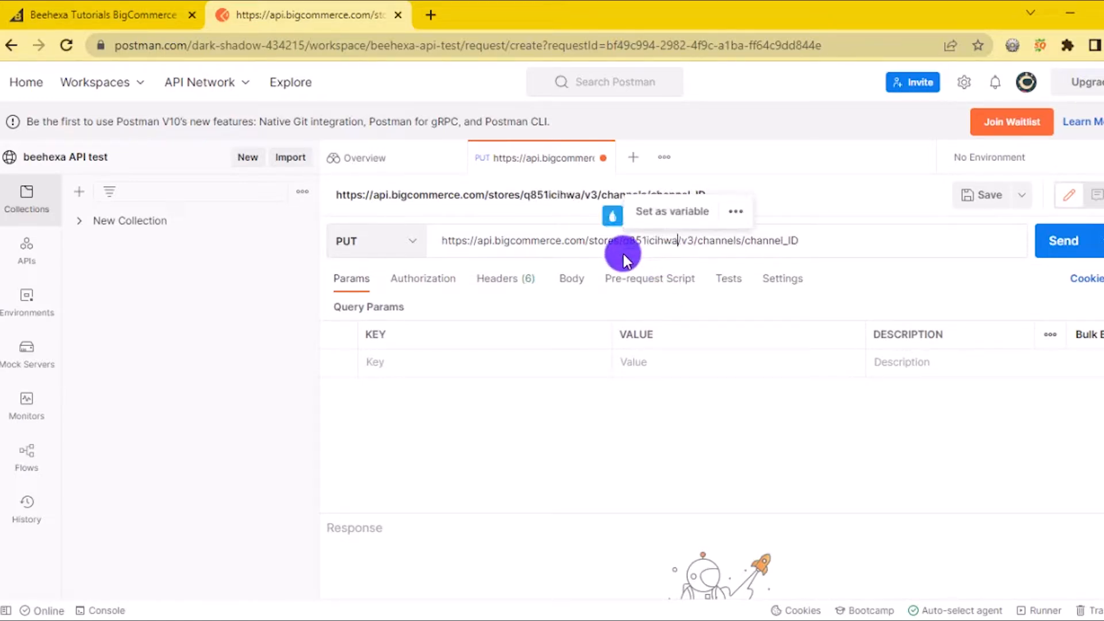
pyautogui.moveTo(799, 241); pyautogui.dragTo(737, 249)
pyautogui.write('1956533')
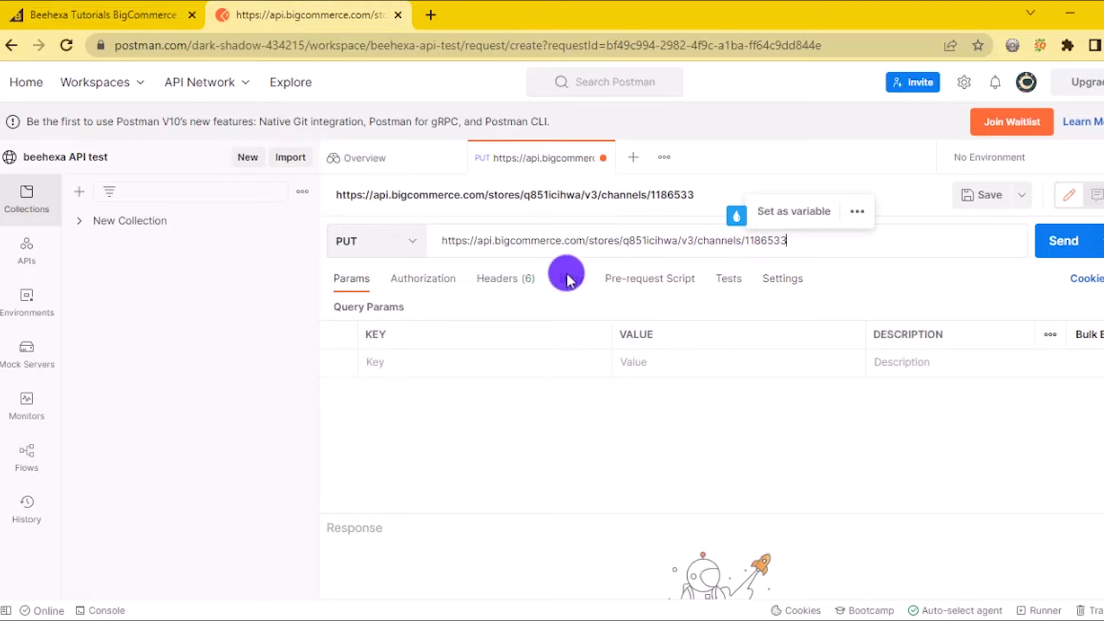
pyautogui.click(505, 283)
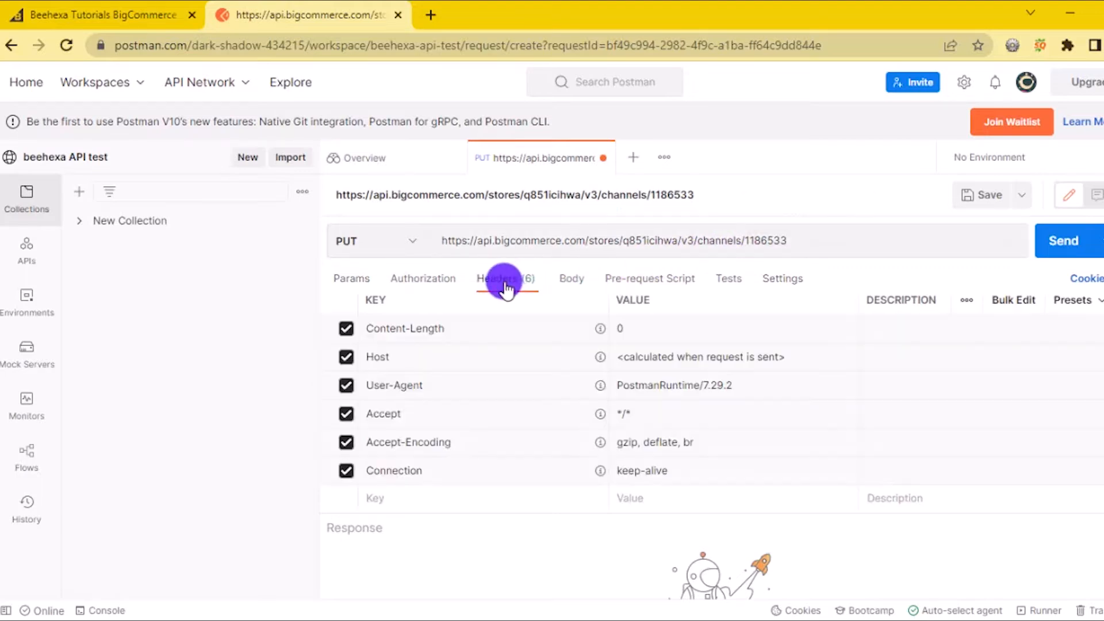
# Add an X-auth-token header and paste the store's API access token as its value
pyautogui.click(431, 501)
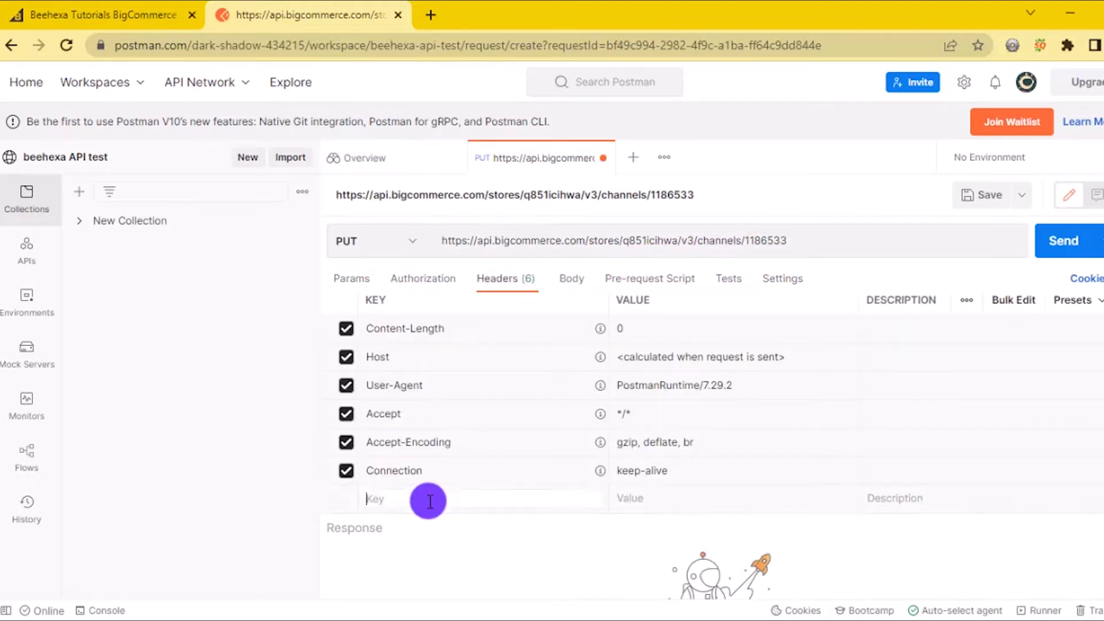
pyautogui.write('X')
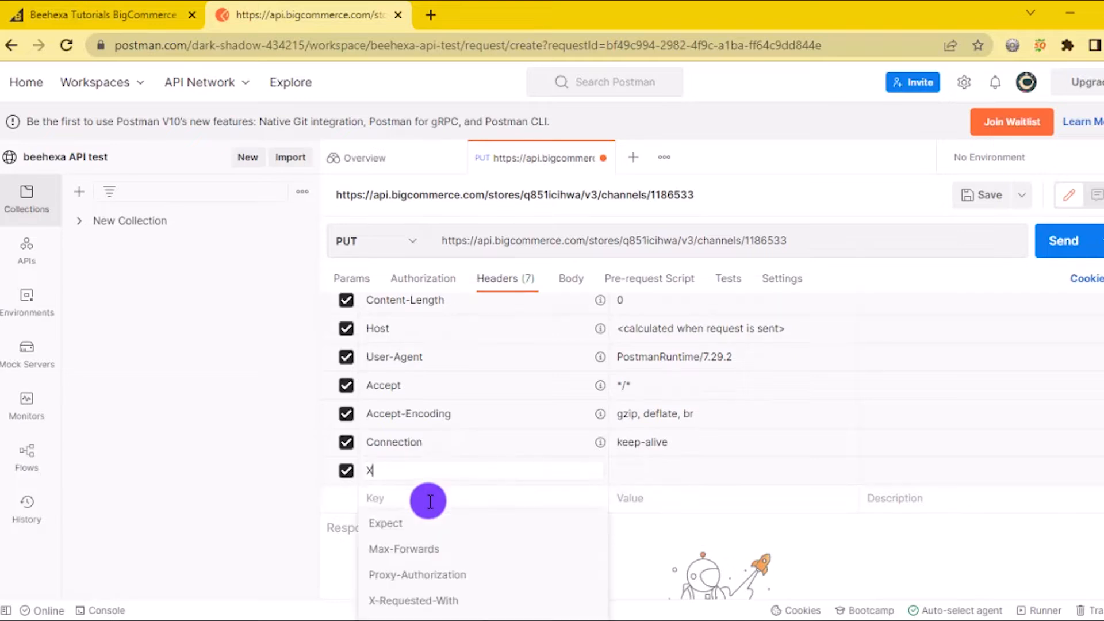
pyautogui.write('-auth-token')
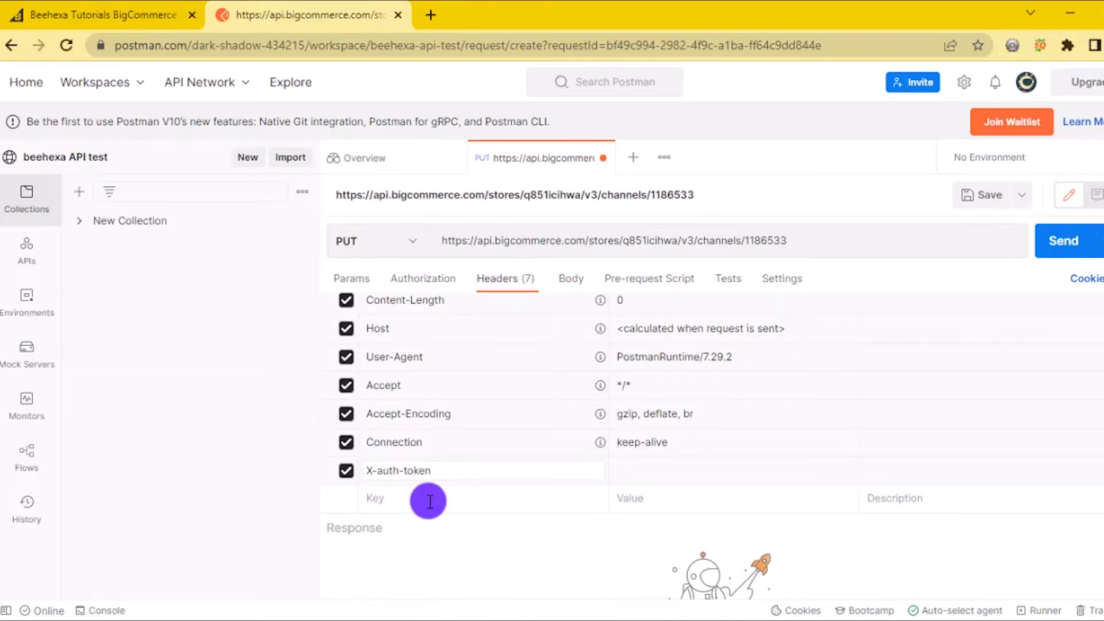
pyautogui.press('Tab')
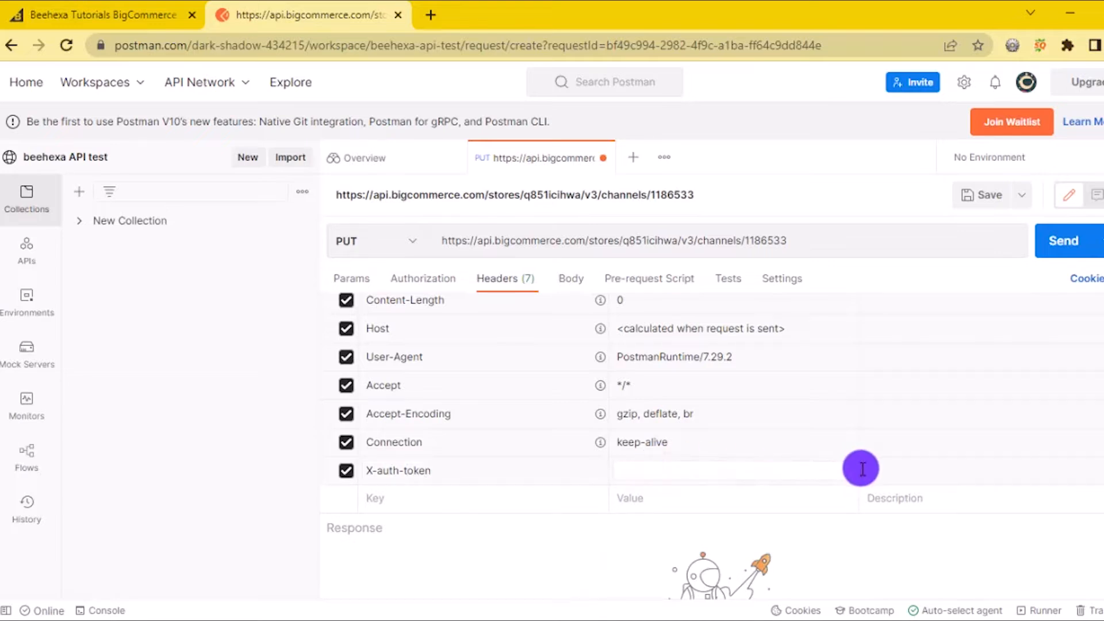
pyautogui.hotkey('ctrl', 'v')
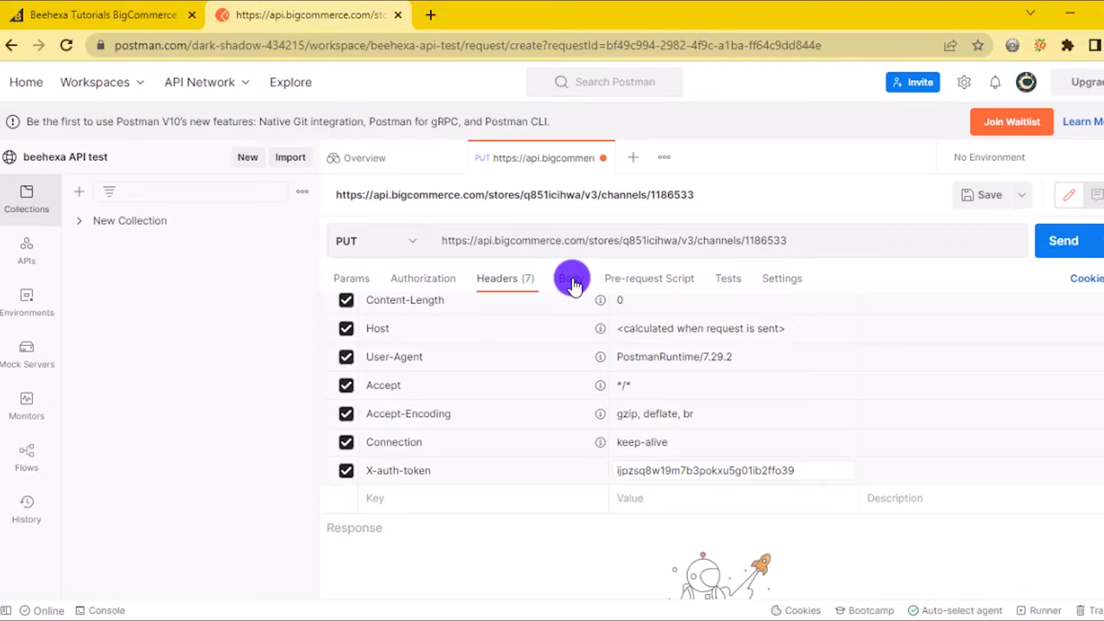
# Set the request body type to raw JSON
pyautogui.click(573, 280)
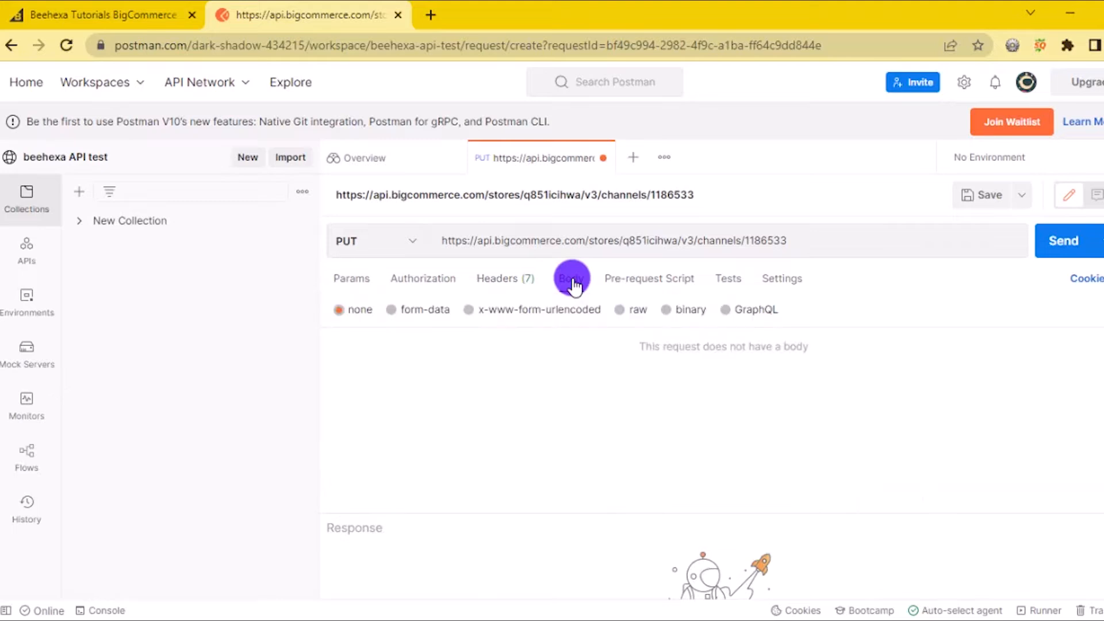
pyautogui.click(618, 309)
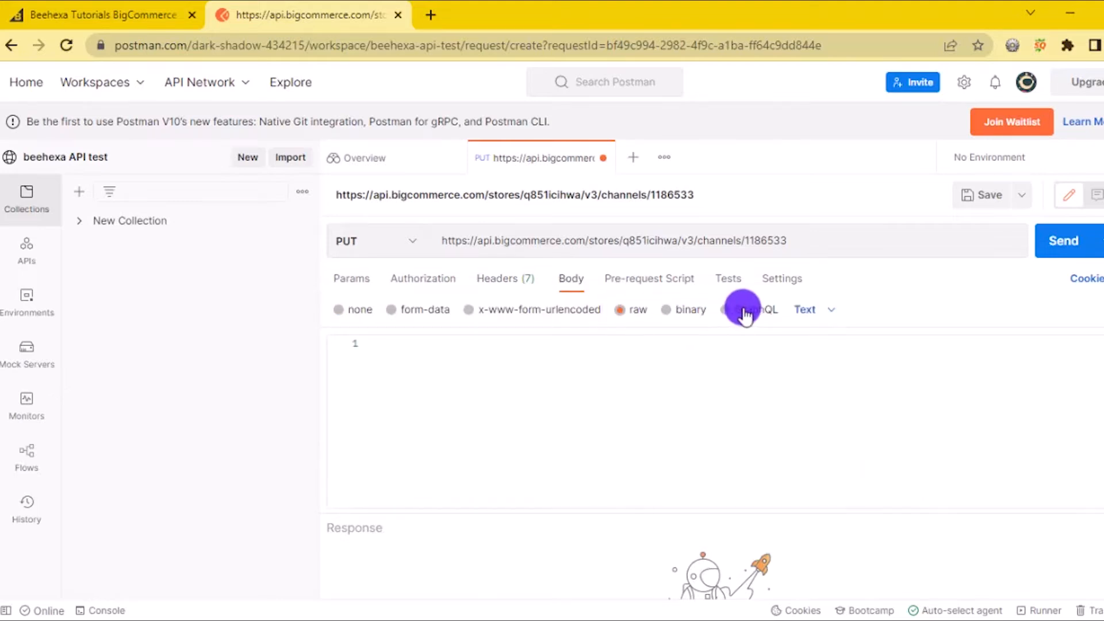
pyautogui.click(807, 309)
pyautogui.click(814, 396)
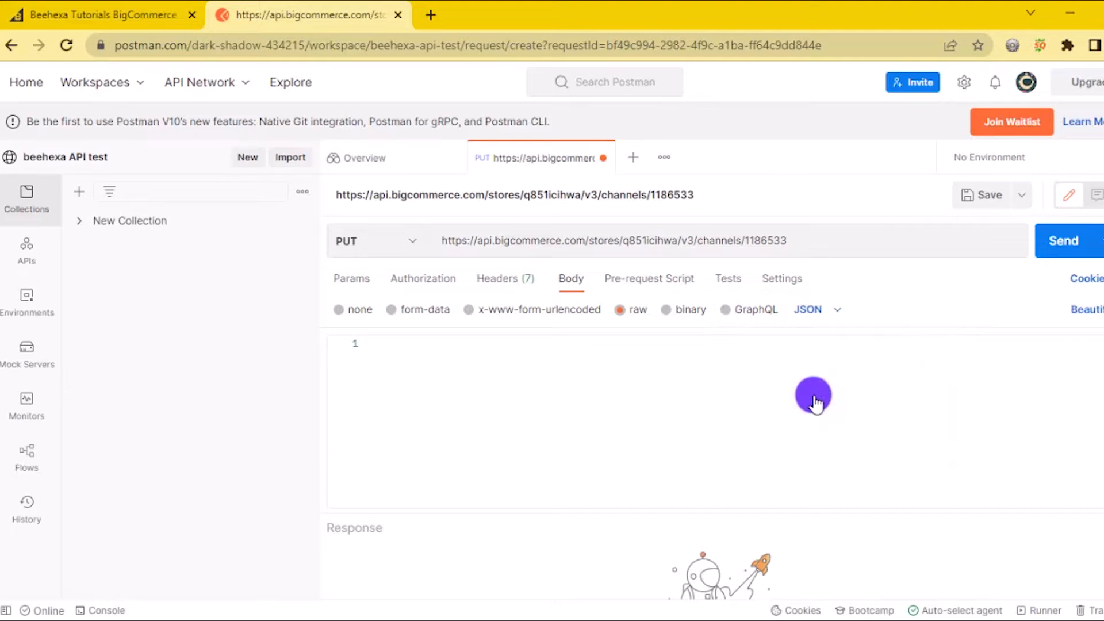
pyautogui.click(395, 354)
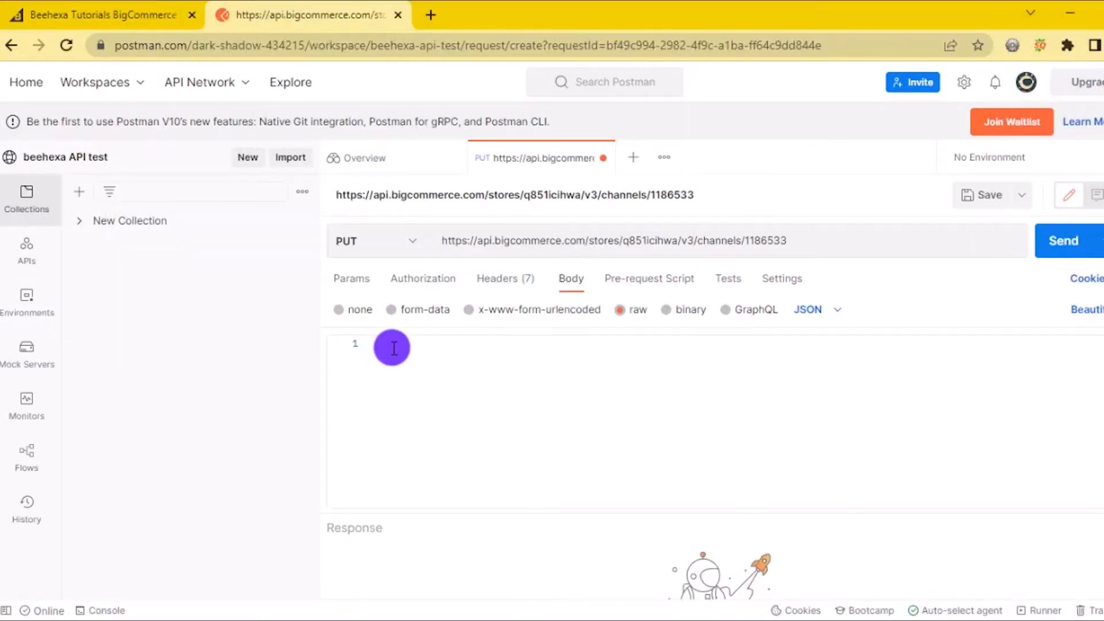
# Paste the JSON body naming the channel 'Clover POS Beehexa' with status connected
pyautogui.hotkey('ctrl', 'v')
pyautogui.scroll(3, 507, 429)
pyautogui.scroll(1, 507, 428)
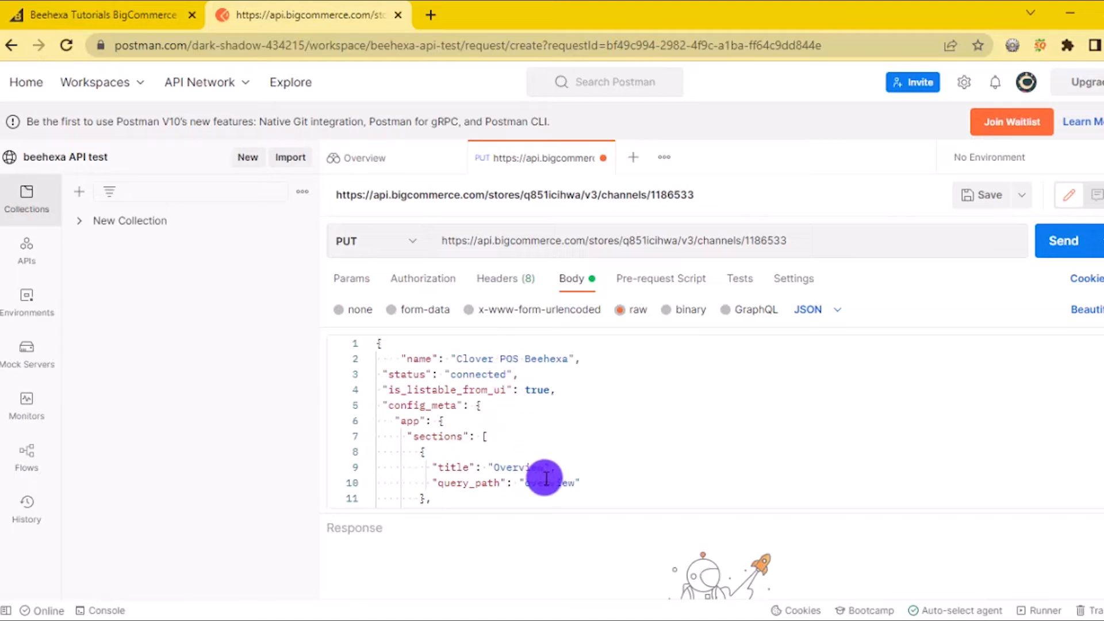
pyautogui.scroll(-3, 541, 478)
pyautogui.scroll(-1, 454, 481)
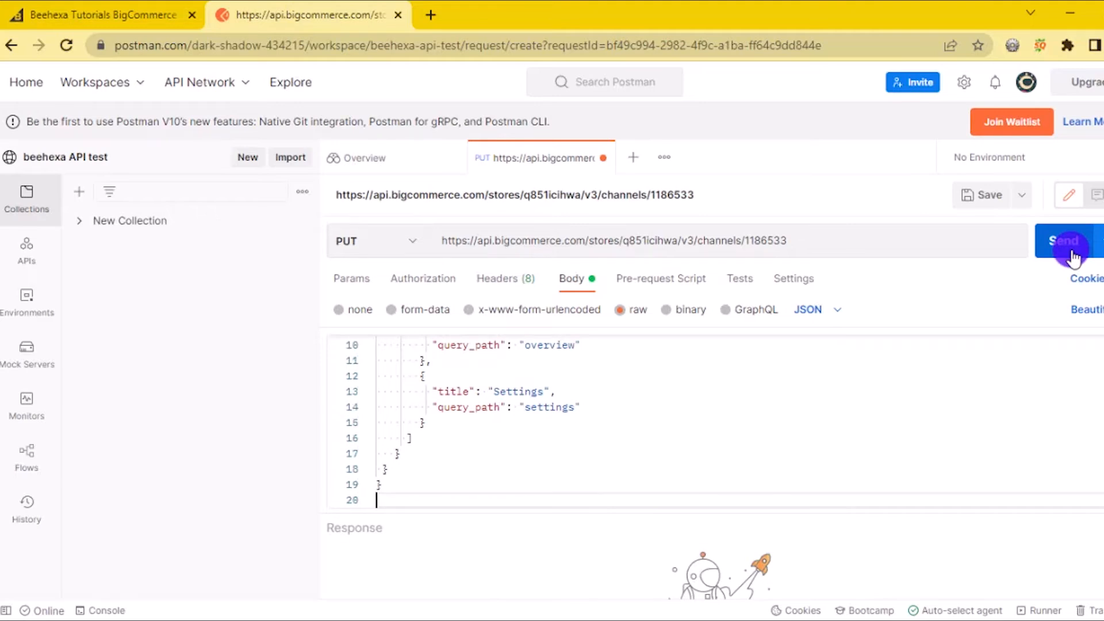
# Send the PUT request, confirm the 200 OK response, copy it, and return to BigCommerce
pyautogui.click(1072, 253)
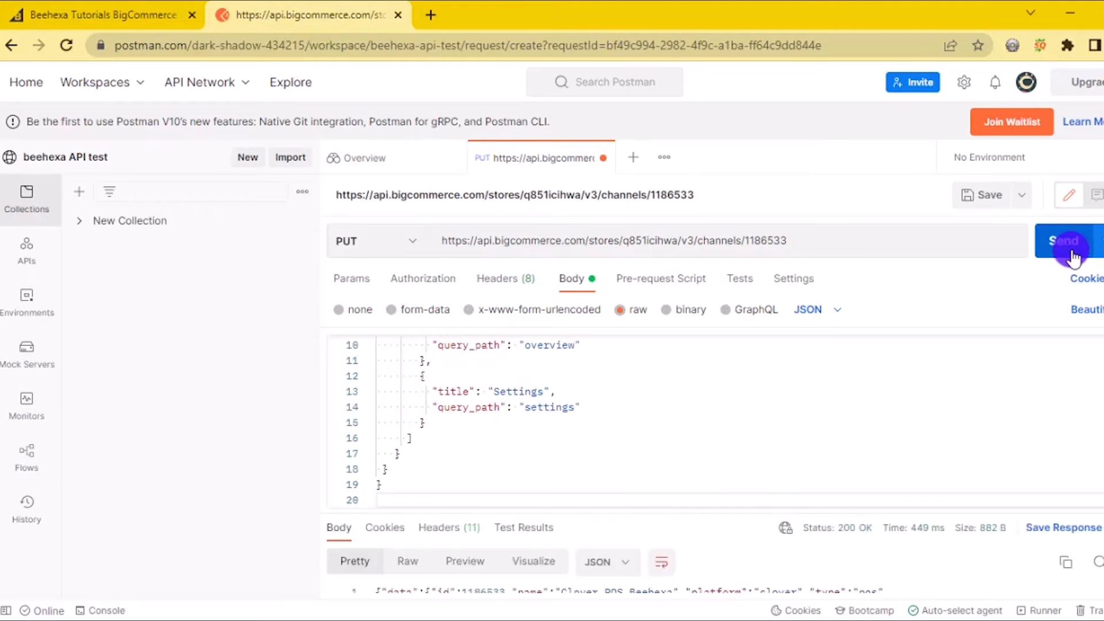
pyautogui.moveTo(756, 514); pyautogui.dragTo(751, 288)
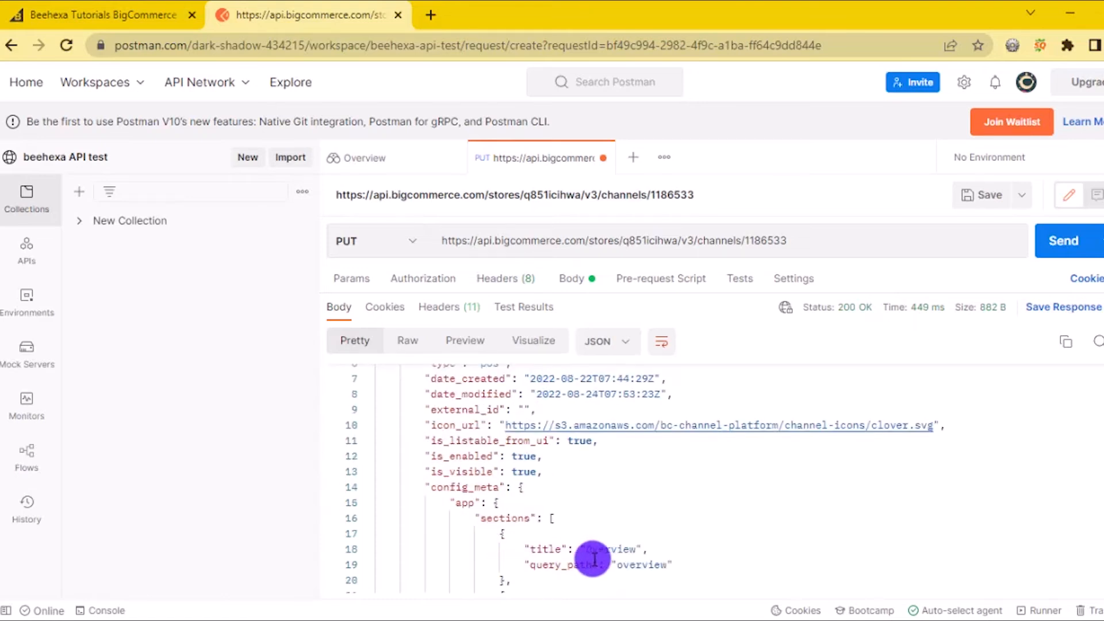
pyautogui.scroll(-3, 619, 559)
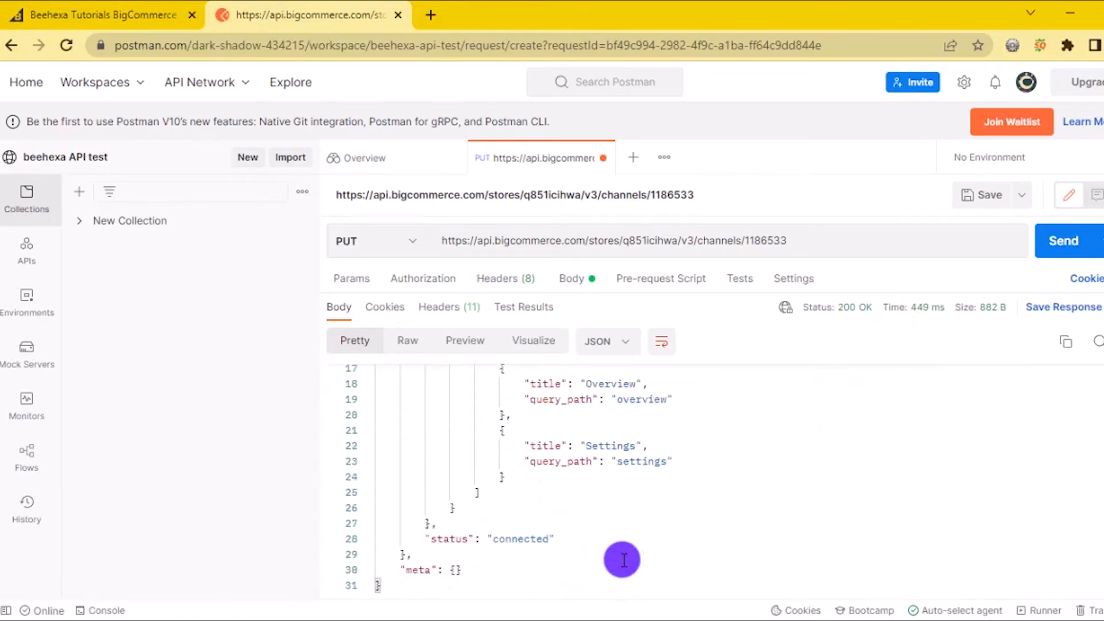
pyautogui.click(1067, 342)
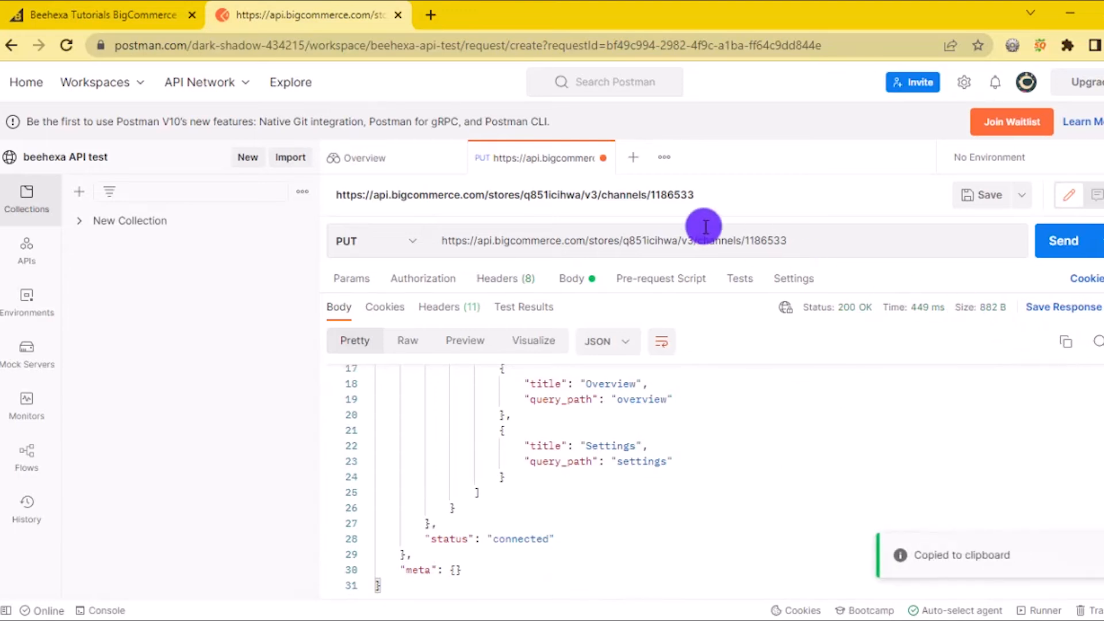
pyautogui.click(50, 16)
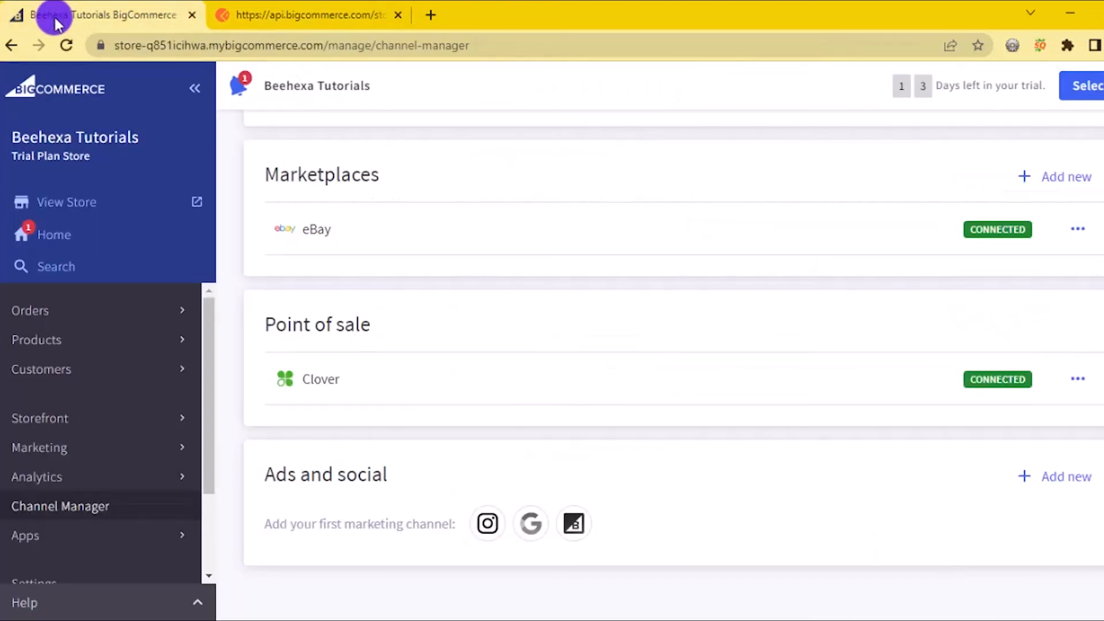
# Reload the Channels page and scroll to Point of sale to verify 'Clover POS Beehexa'
pyautogui.click(73, 45)
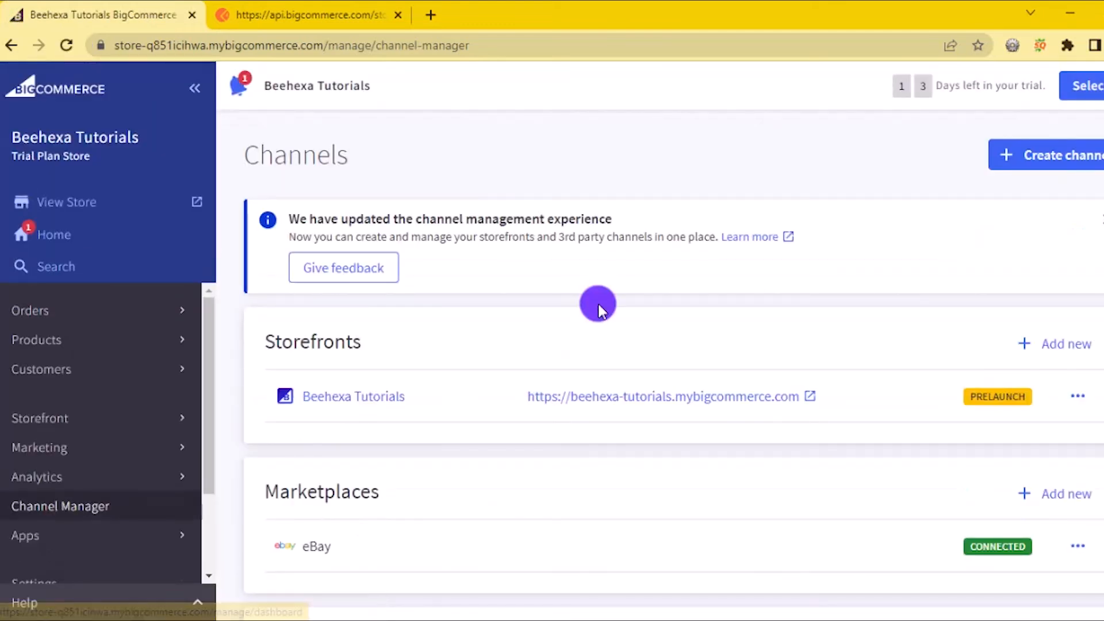
pyautogui.scroll(-4, 597, 305)
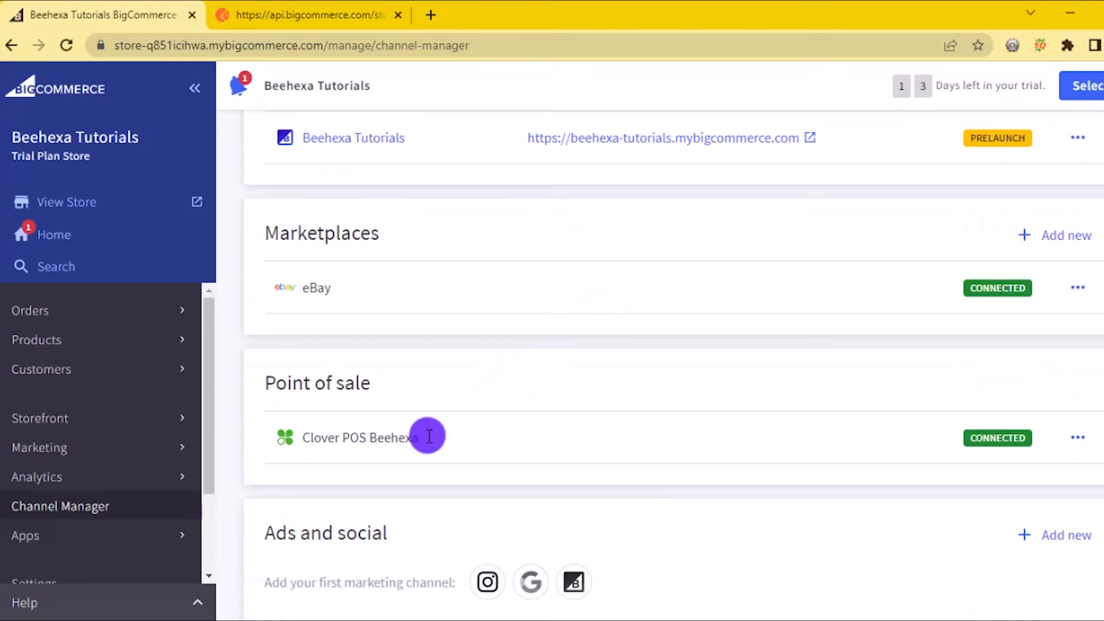